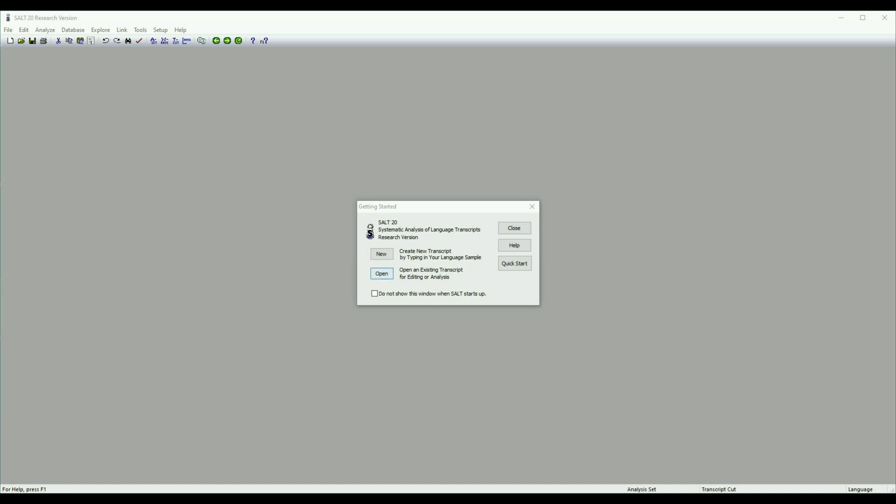
# Open the existing 8;1 PGHW SI and NSS transcript from the Analysis Practice folder of the Samples.
pyautogui.click(381, 274)
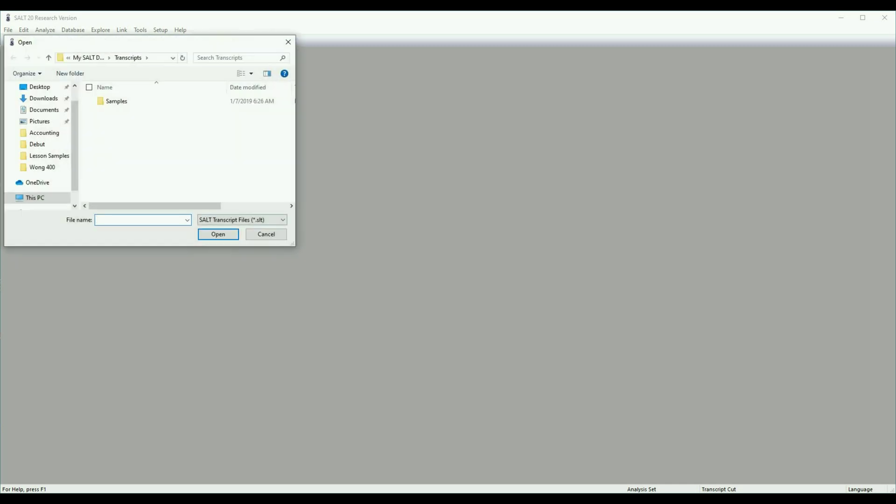
pyautogui.doubleClick(116, 101)
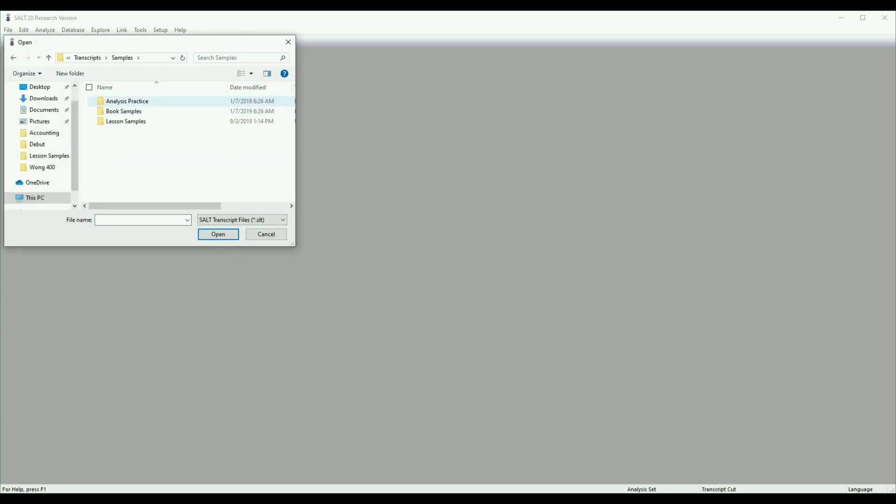
pyautogui.doubleClick(116, 101)
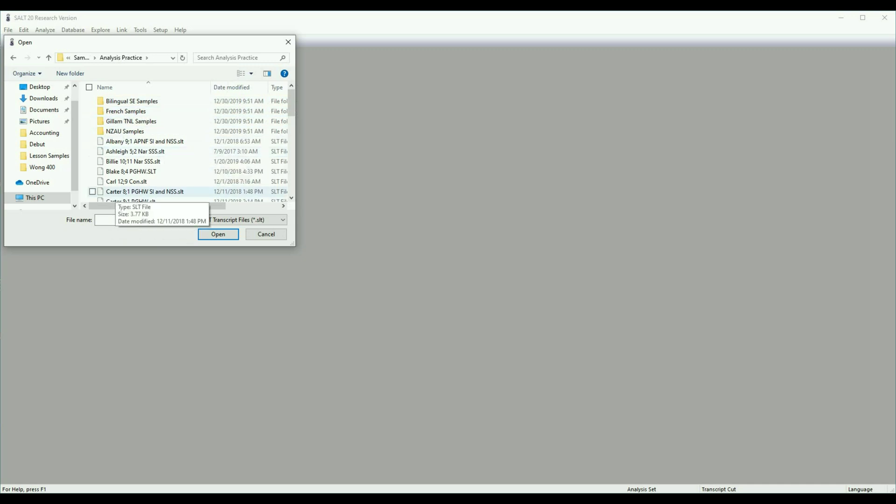
pyautogui.click(117, 191)
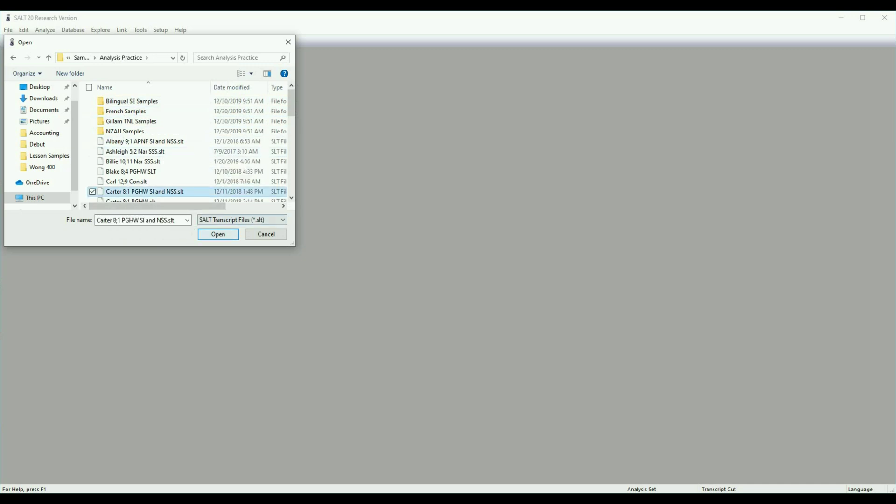
pyautogui.press('Return')
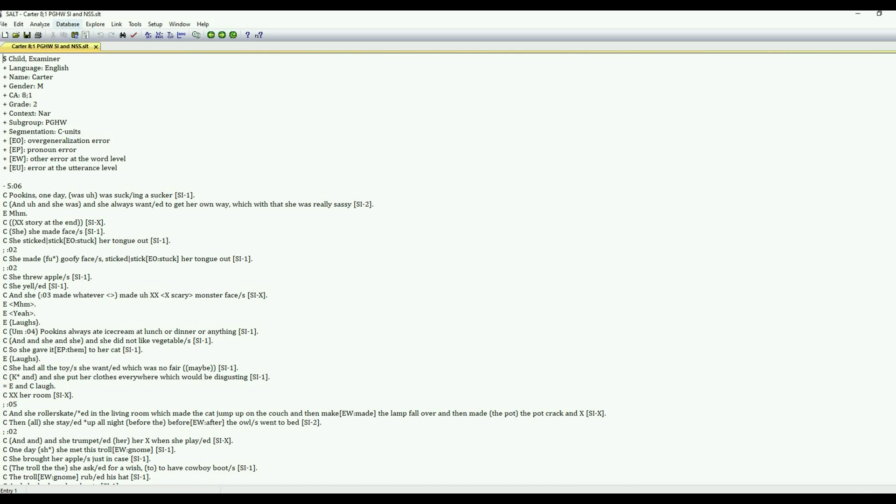
# Bring up the database sample selection for the transcript and review the database snapshot and the list of reference databases.
pyautogui.click(67, 24)
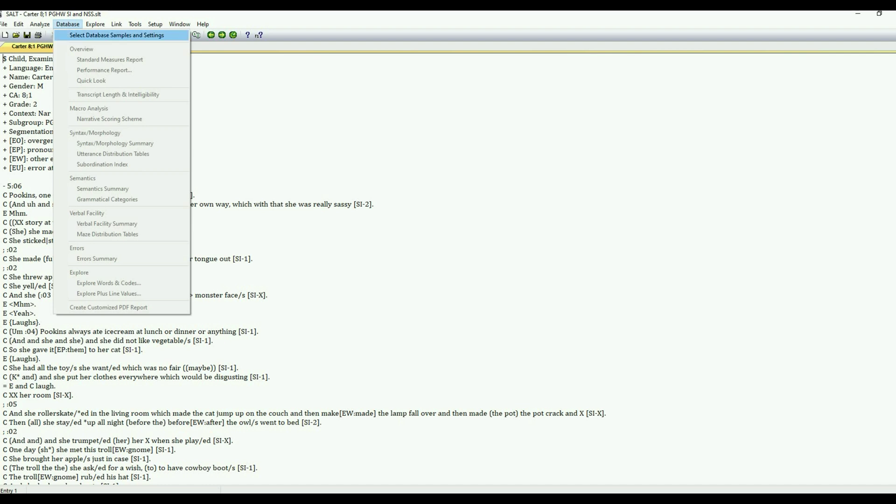
pyautogui.press('Return')
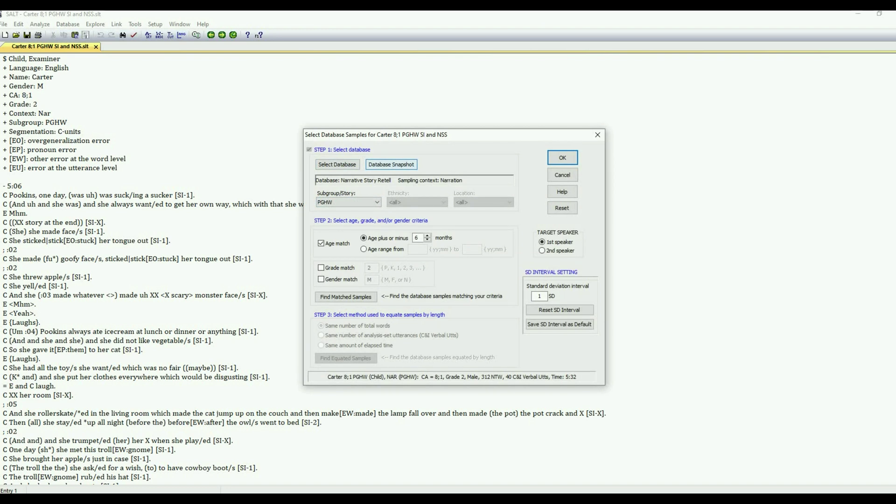
pyautogui.click(392, 165)
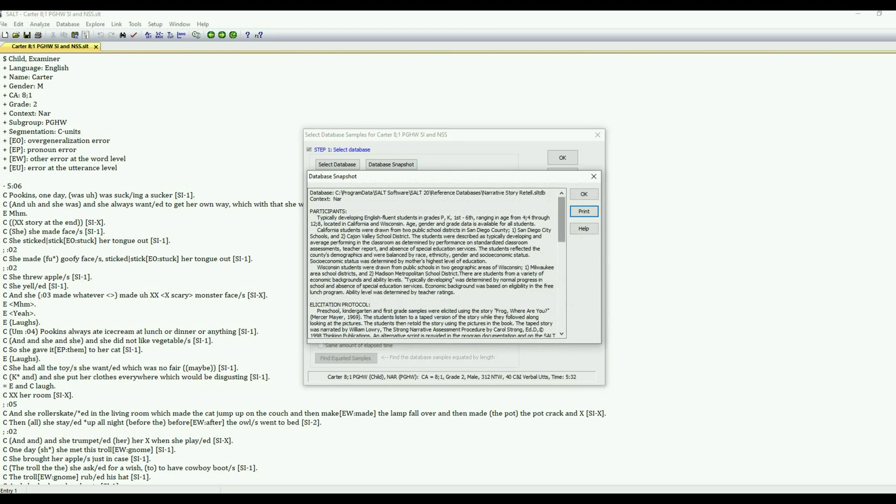
pyautogui.scroll(-8, 436, 264)
pyautogui.scroll(-1, 436, 264)
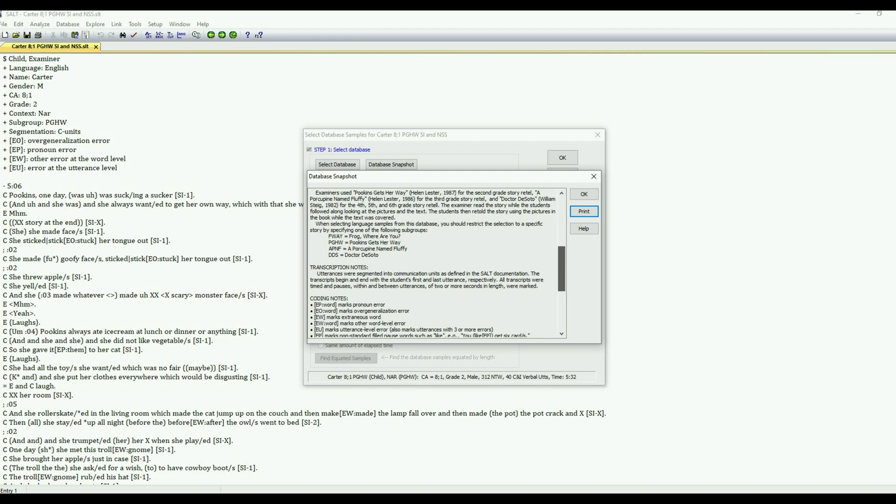
pyautogui.click(584, 194)
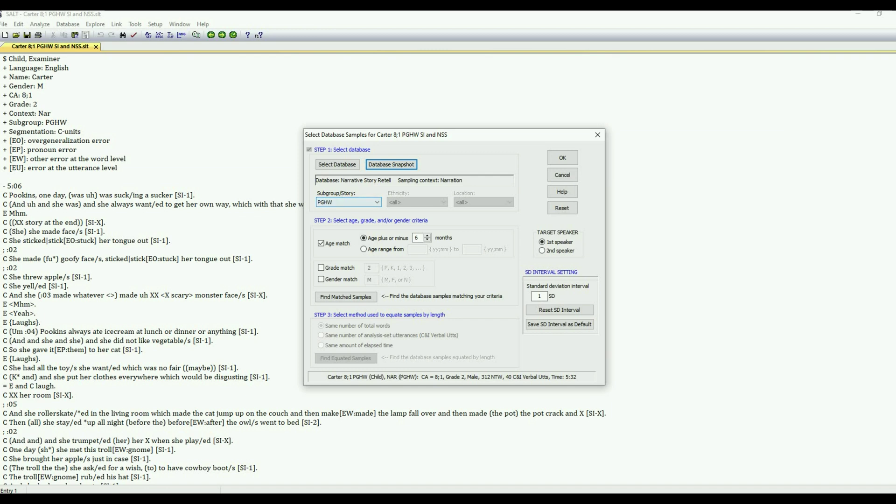
pyautogui.click(337, 164)
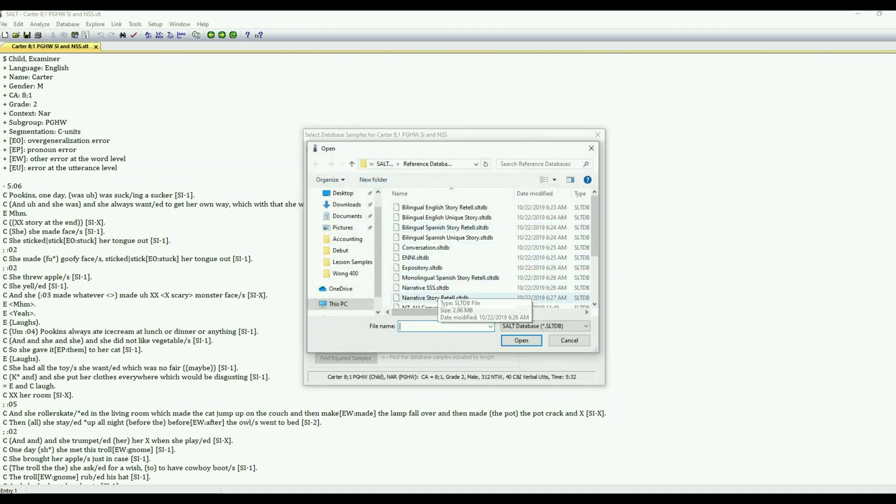
pyautogui.click(569, 340)
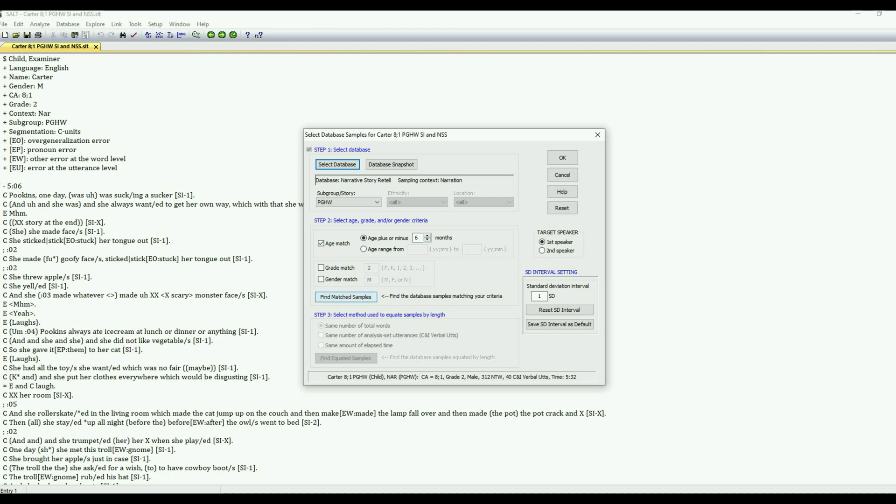
# Find samples matched by age within 6 months, and equate them by same number of total words using the 39 samples - 312 words set.
pyautogui.click(346, 296)
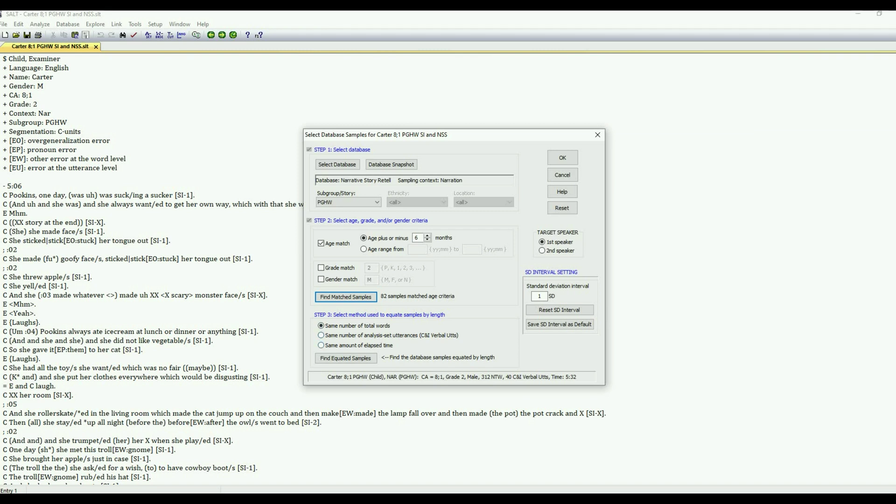
pyautogui.click(345, 358)
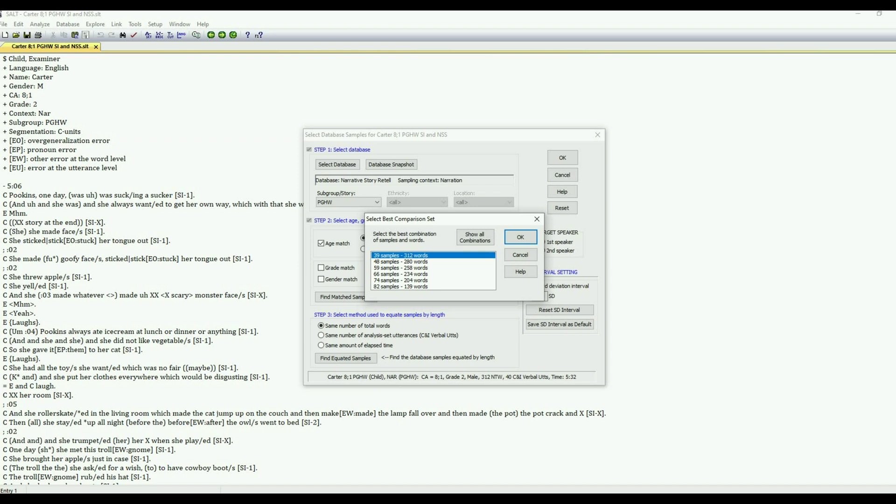
pyautogui.click(401, 262)
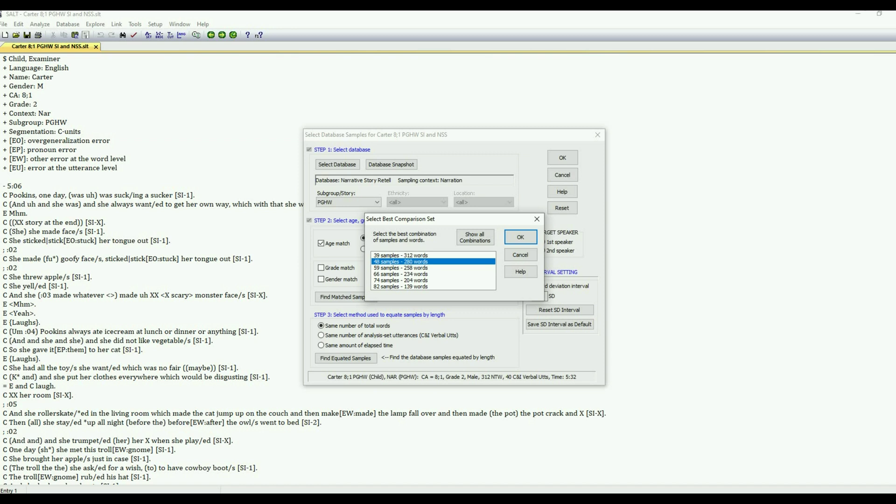
pyautogui.click(400, 255)
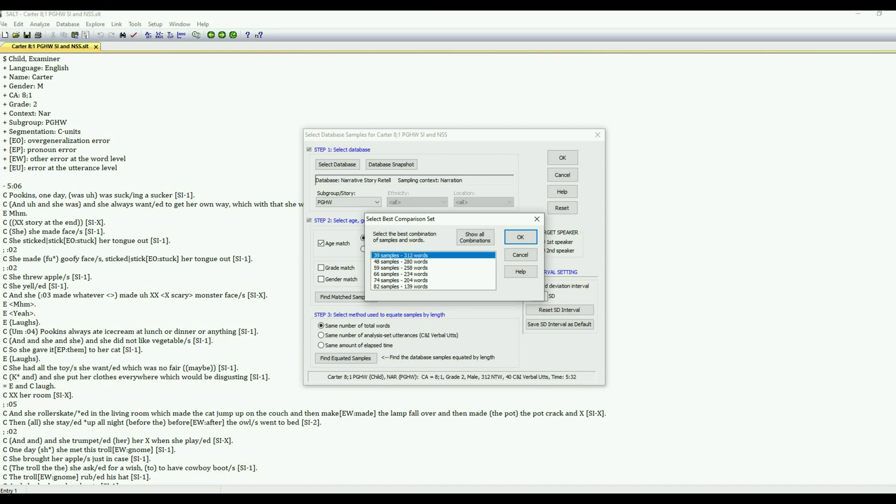
pyautogui.click(521, 237)
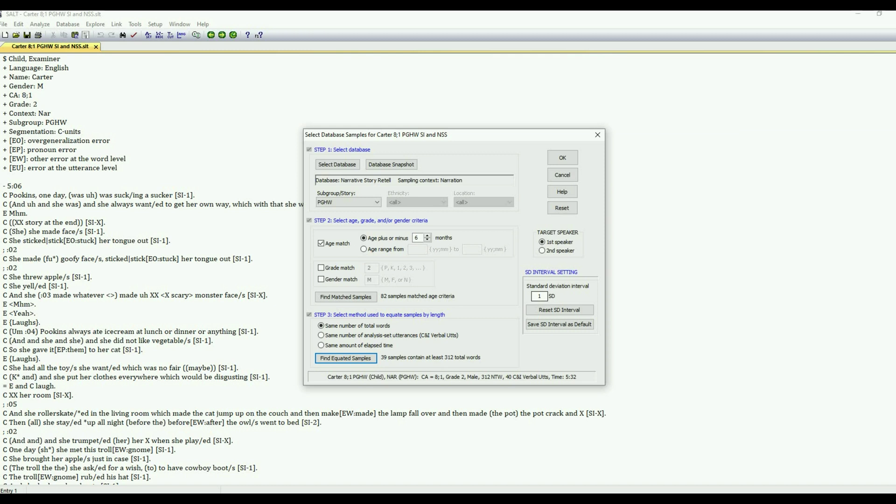
# Try a standard deviation interval of 1.75 SD and restore it to 1 SD.
pyautogui.click(542, 296)
pyautogui.write('.75')
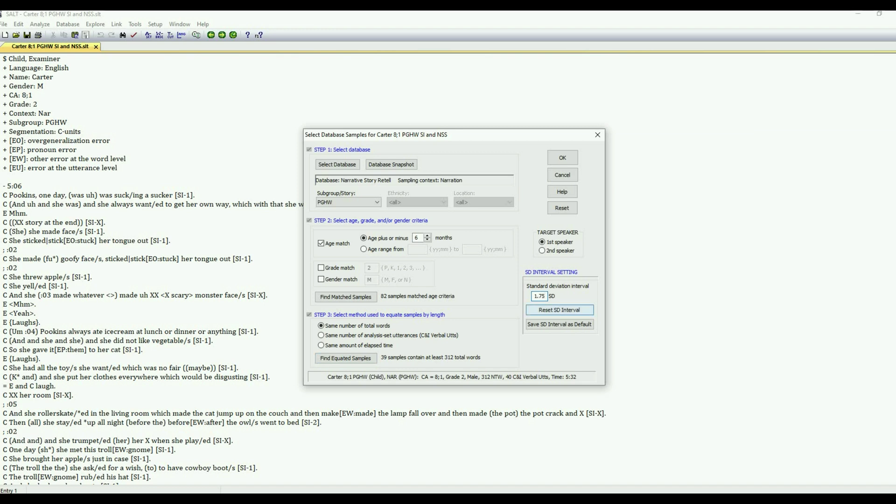
pyautogui.press('BackSpace')
pyautogui.press('BackSpace')
pyautogui.press('BackSpace')
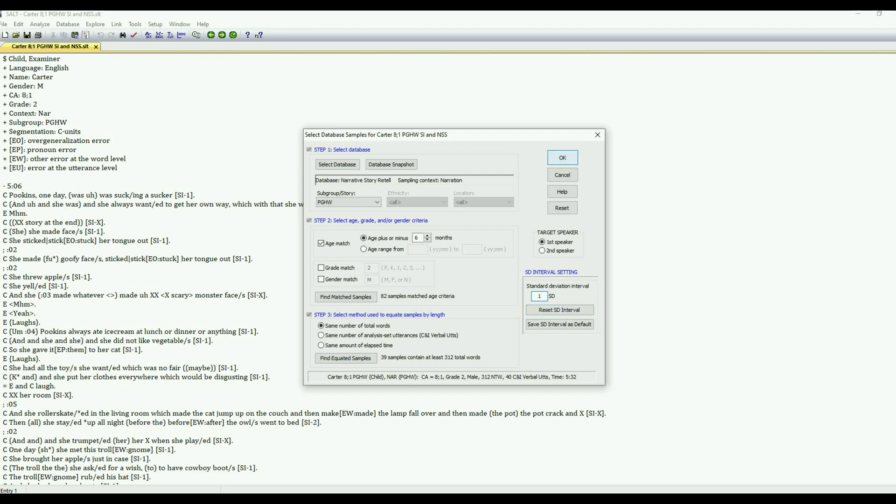
# Accept the database sample selection and generate the Standard Measures Report based on the entire transcript.
pyautogui.click(562, 157)
pyautogui.click(67, 23)
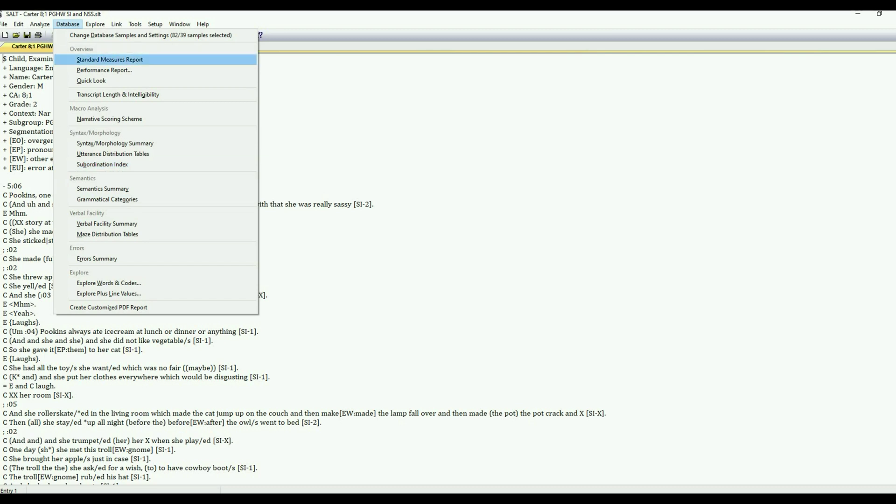
pyautogui.press('Return')
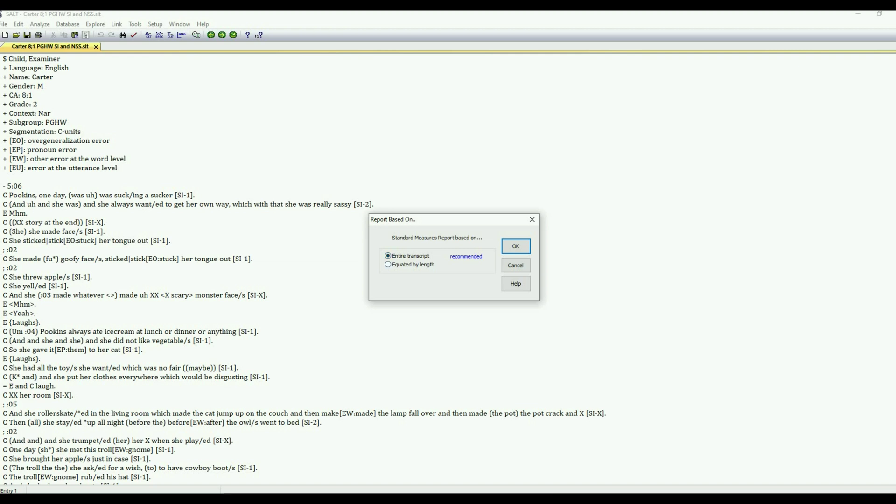
pyautogui.press('Return')
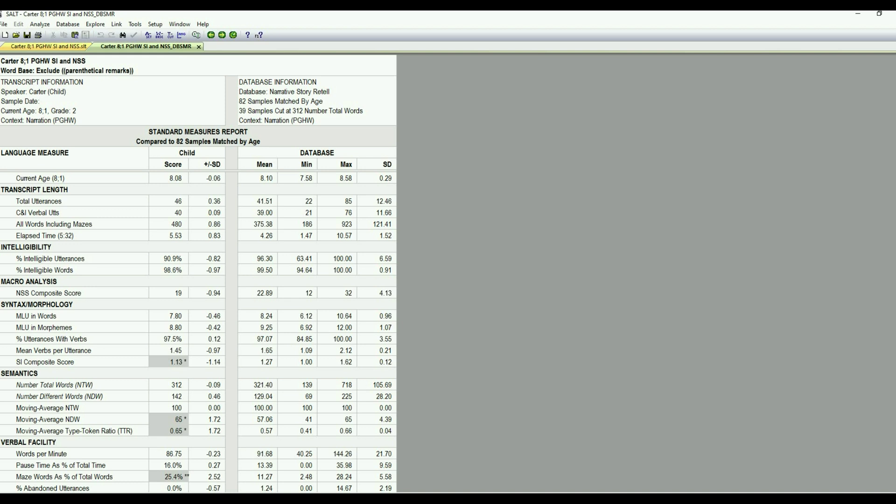
pyautogui.scroll(-3, 198, 274)
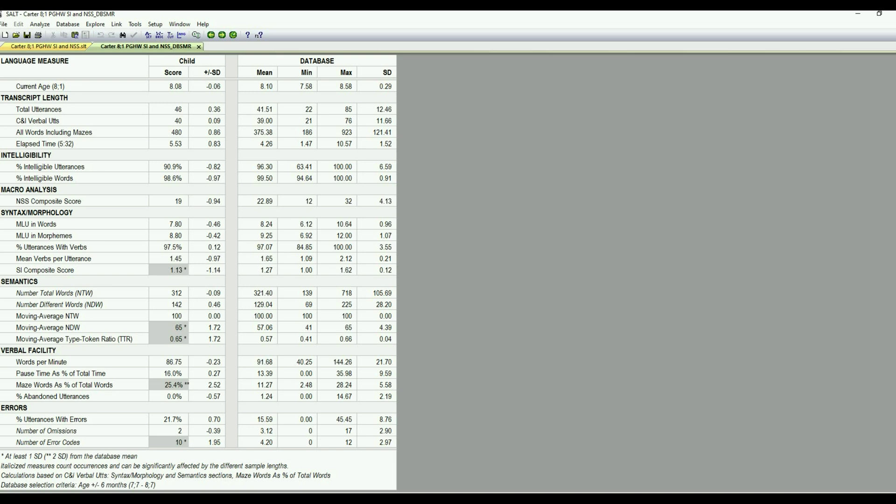
pyautogui.scroll(3, 198, 274)
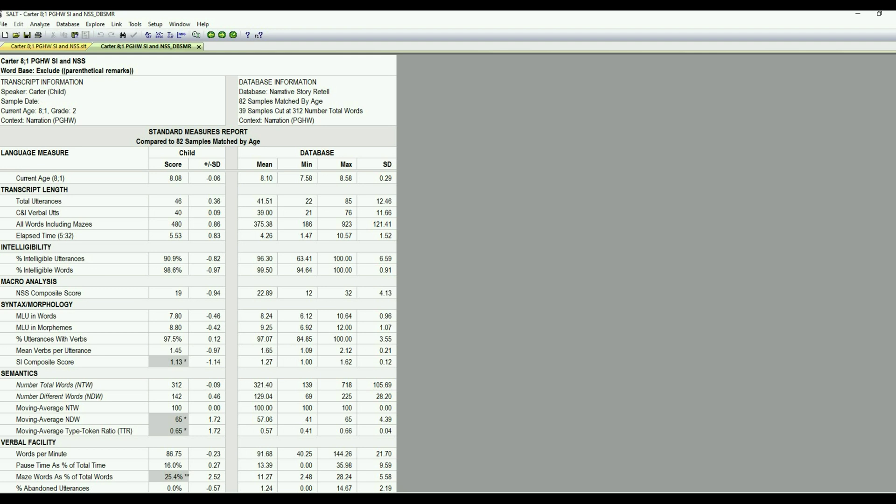
pyautogui.scroll(-3, 198, 273)
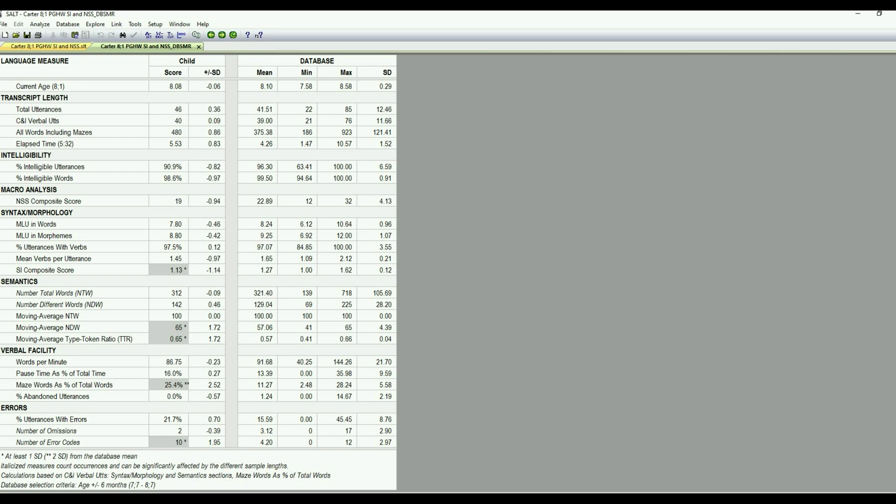
# Generate the database Performance Report, keeping the speaker's first name and the Male gender setting.
pyautogui.click(68, 24)
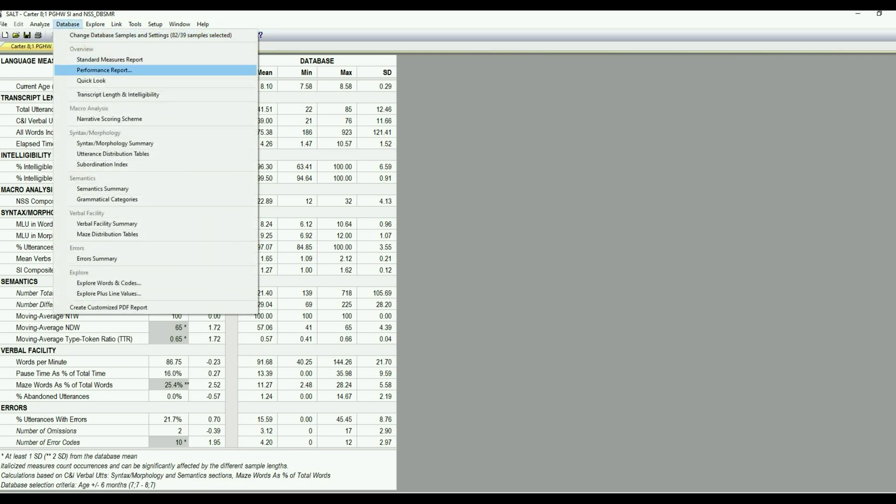
pyautogui.press('Return')
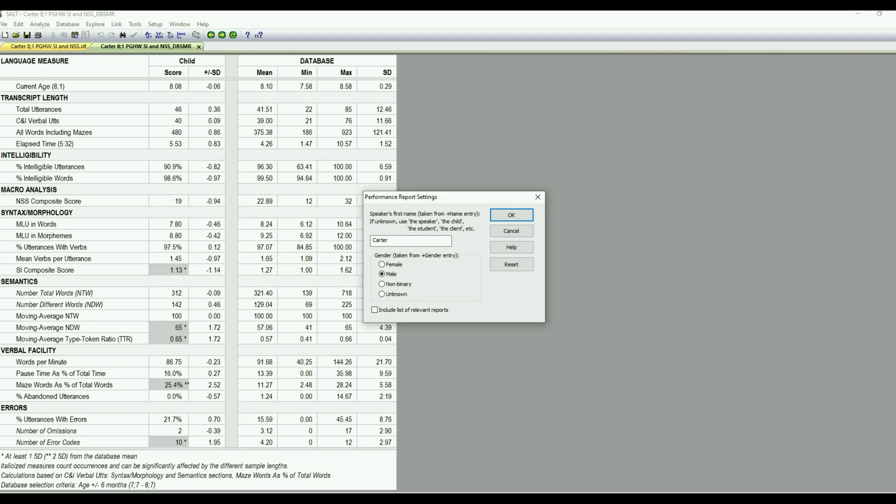
pyautogui.click(389, 240)
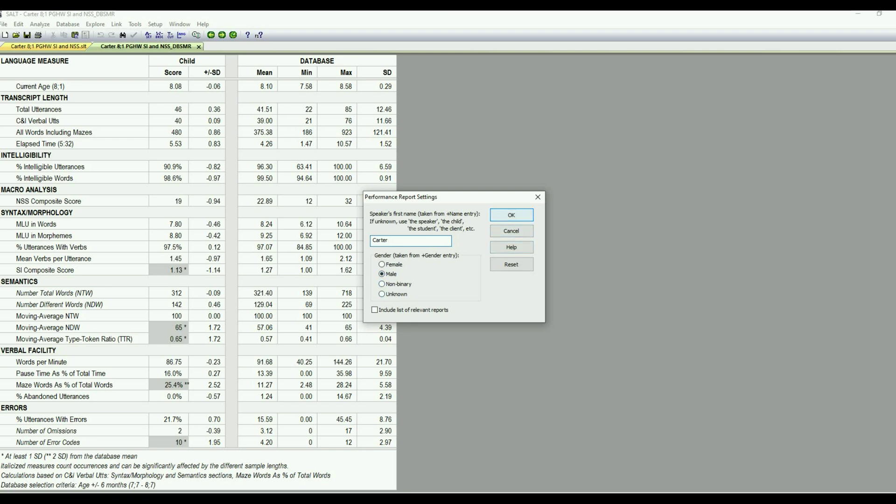
pyautogui.click(512, 214)
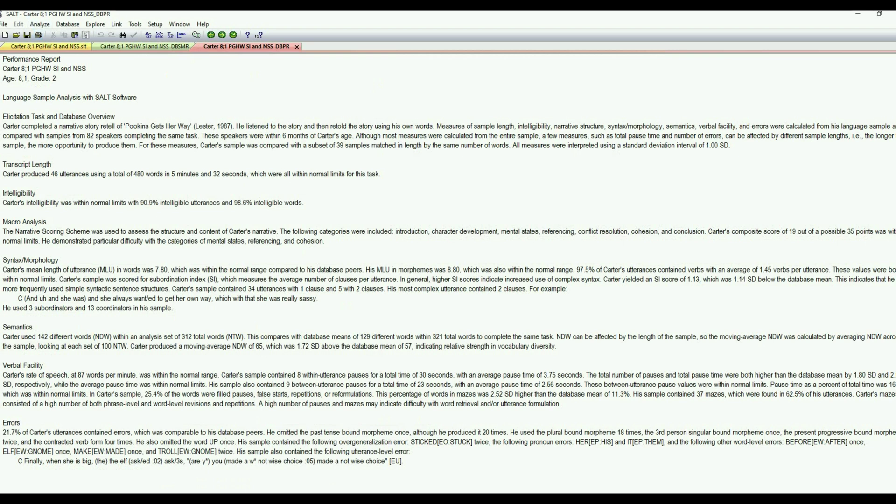
# View the file formats offered for saving the Performance Report, and cancel without saving.
pyautogui.click(4, 24)
pyautogui.click(19, 79)
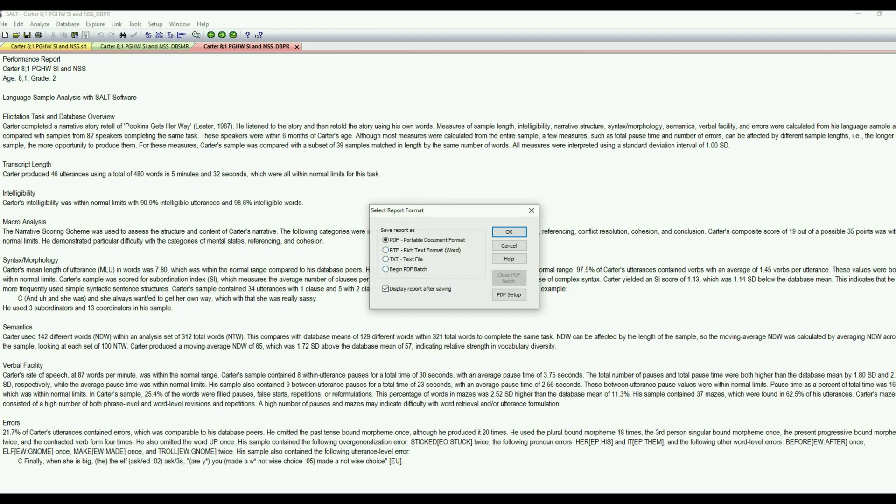
pyautogui.press('Escape')
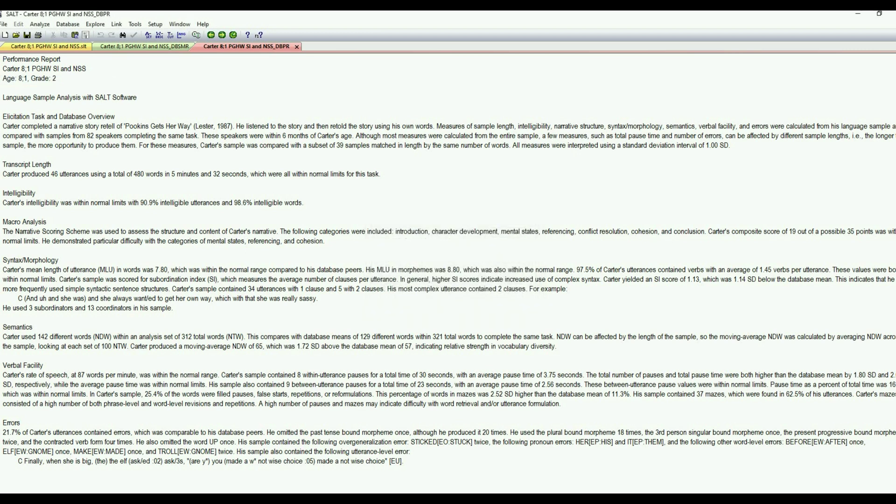
# Highlight the report text from its title through the Intelligibility heading, and separately the Elicitation Task and Database Overview heading, clearing each selection.
pyautogui.moveTo(3, 97); pyautogui.dragTo(28, 194)
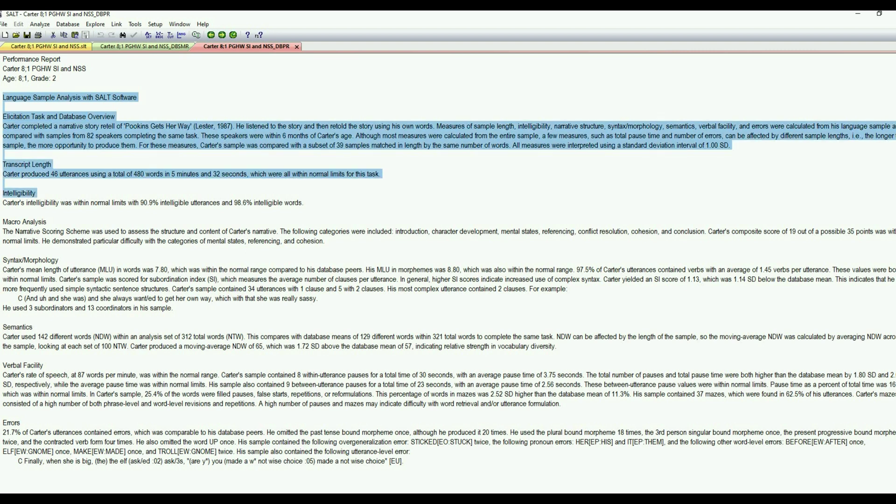
pyautogui.click(3, 154)
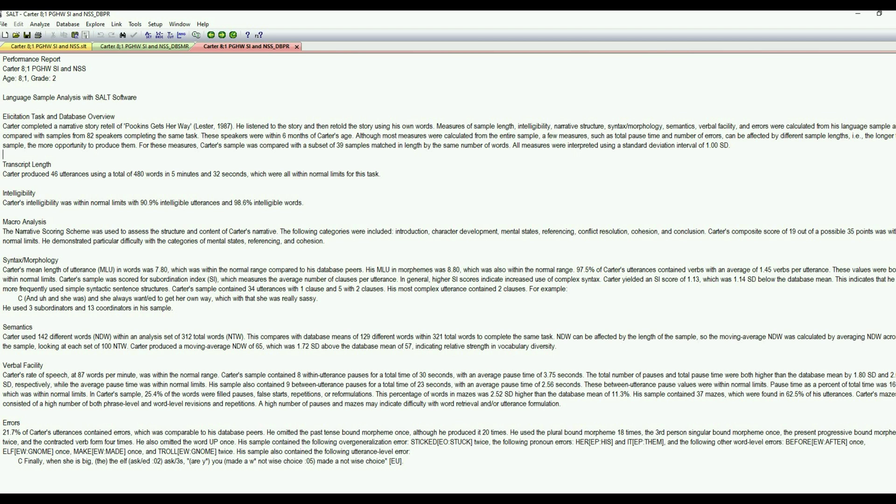
pyautogui.moveTo(2, 116); pyautogui.dragTo(115, 117)
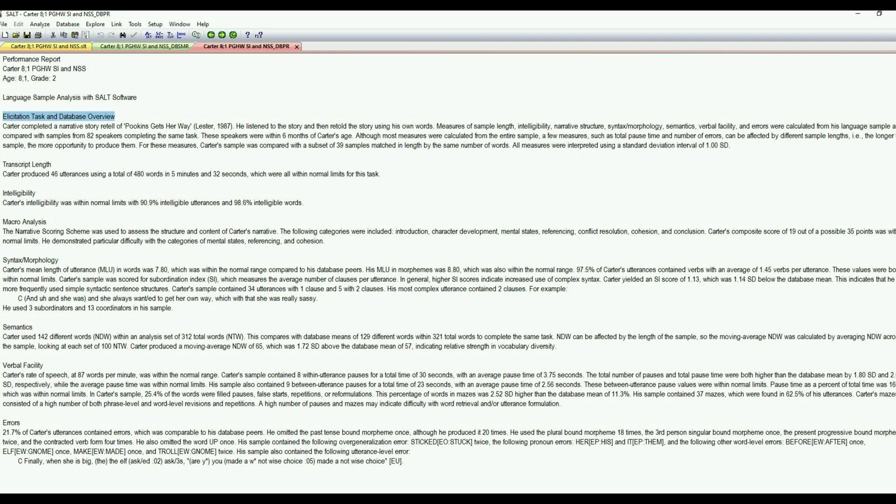
pyautogui.click(39, 164)
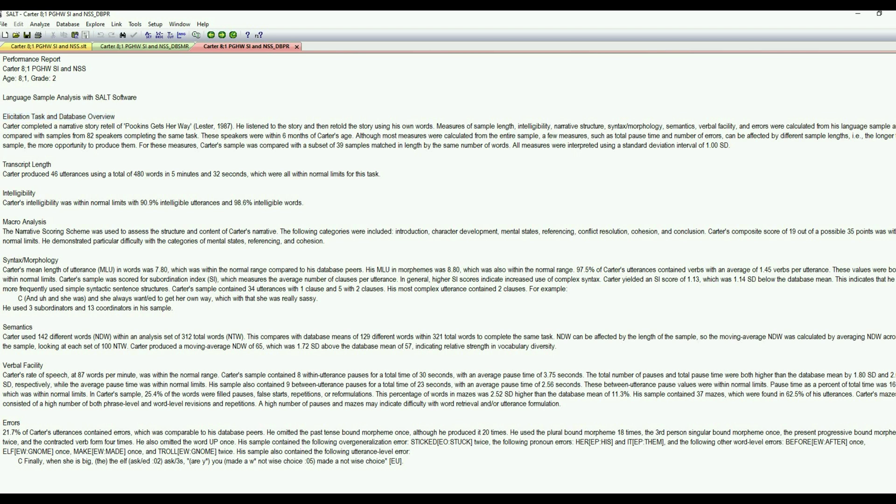
# Highlight the closing Verbal Facility sentence about pauses and mazes in the Performance Report, and clear the selection.
pyautogui.click(23, 193)
pyautogui.click(17, 221)
pyautogui.moveTo(256, 404); pyautogui.dragTo(563, 404)
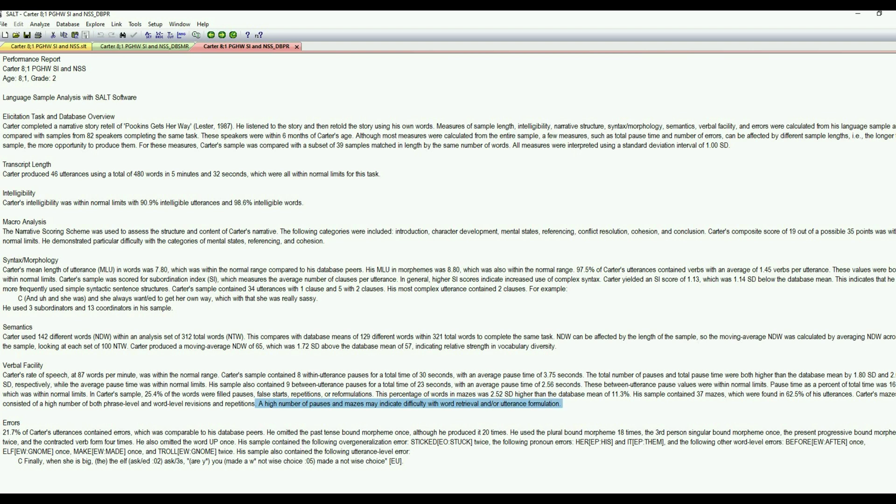
pyautogui.click(562, 403)
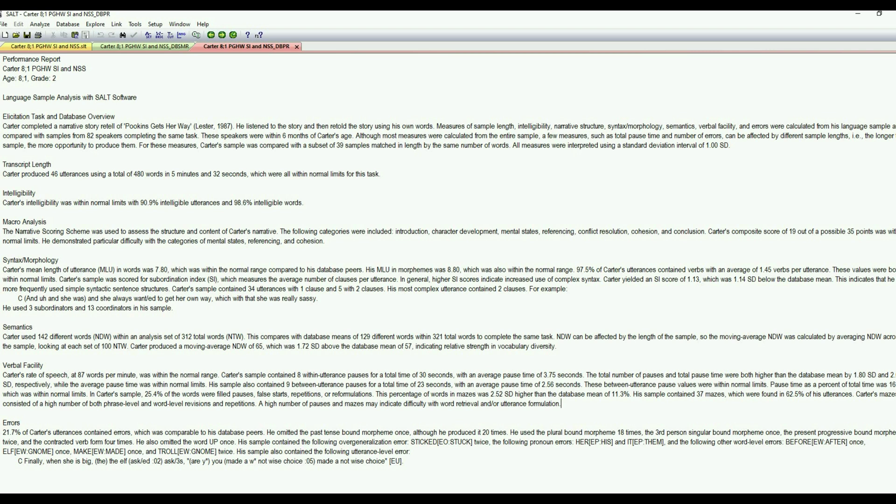
# Generate the database Quick Look report based on the entire transcript.
pyautogui.click(68, 24)
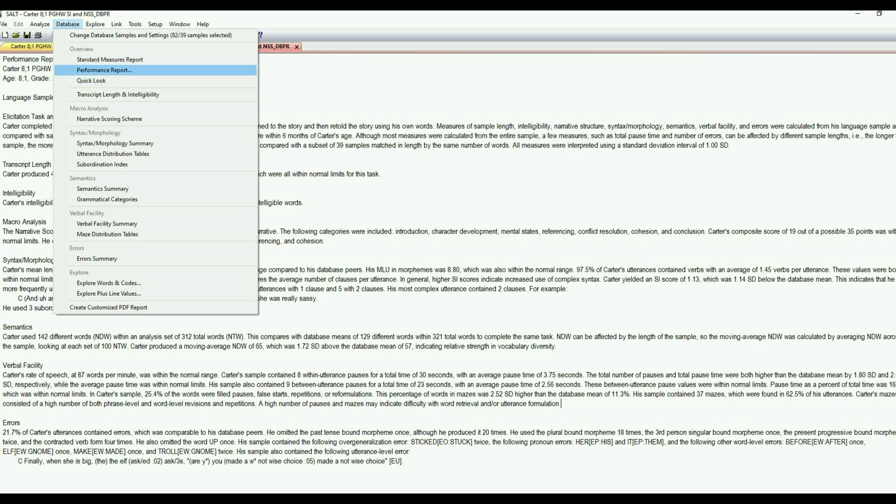
pyautogui.press('Return')
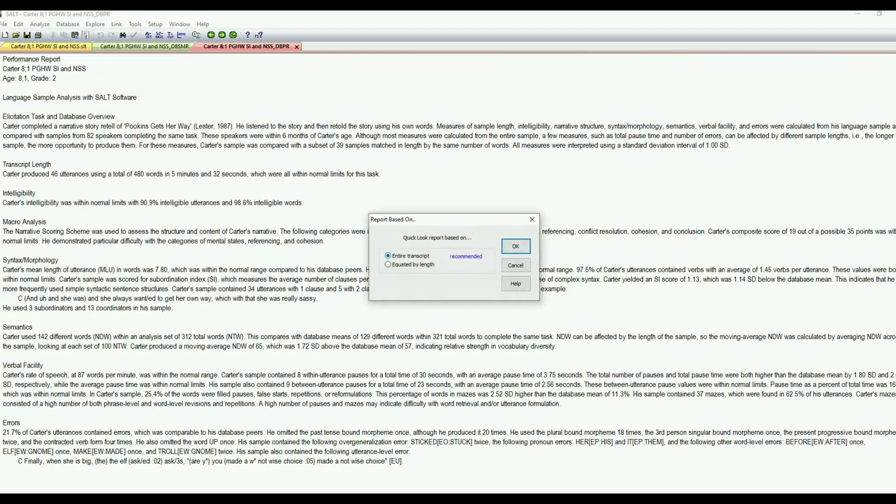
pyautogui.press('Return')
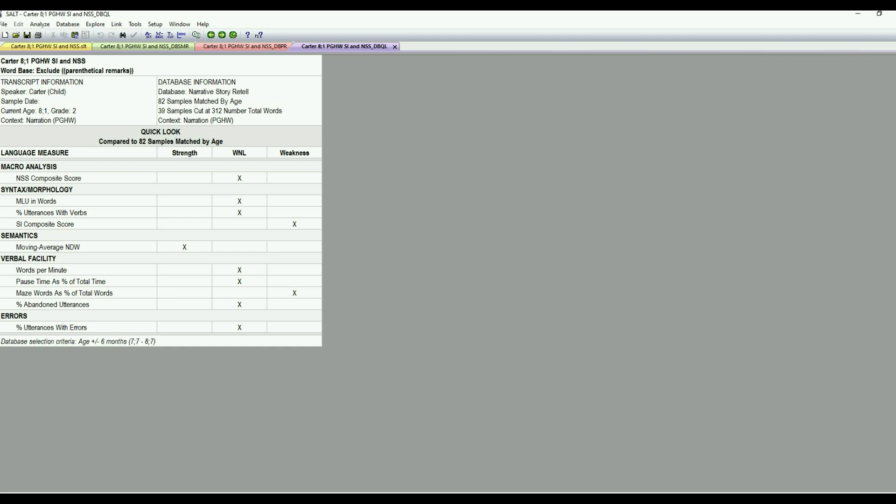
# Generate the database Subordination Index report based on samples equated by length.
pyautogui.click(68, 24)
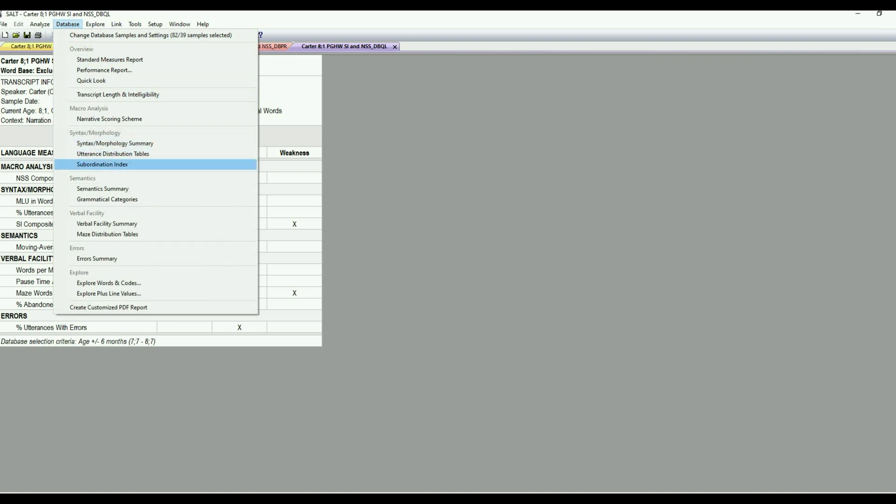
pyautogui.press('Return')
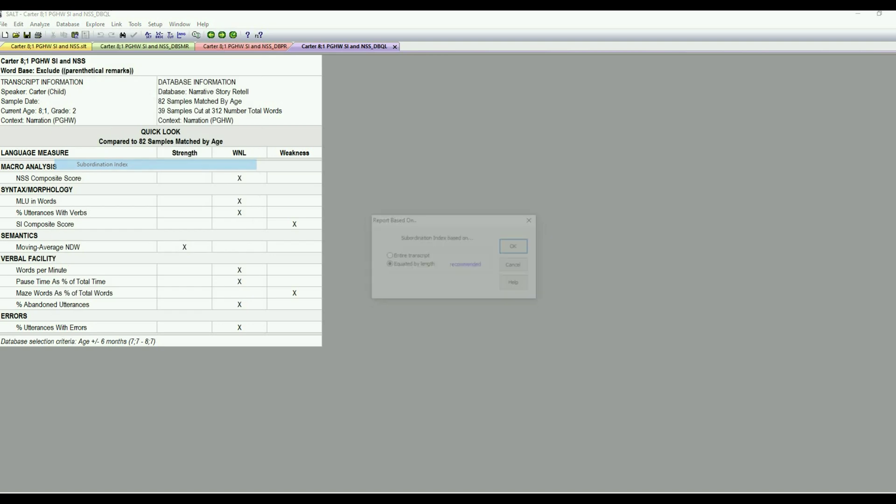
pyautogui.press('Return')
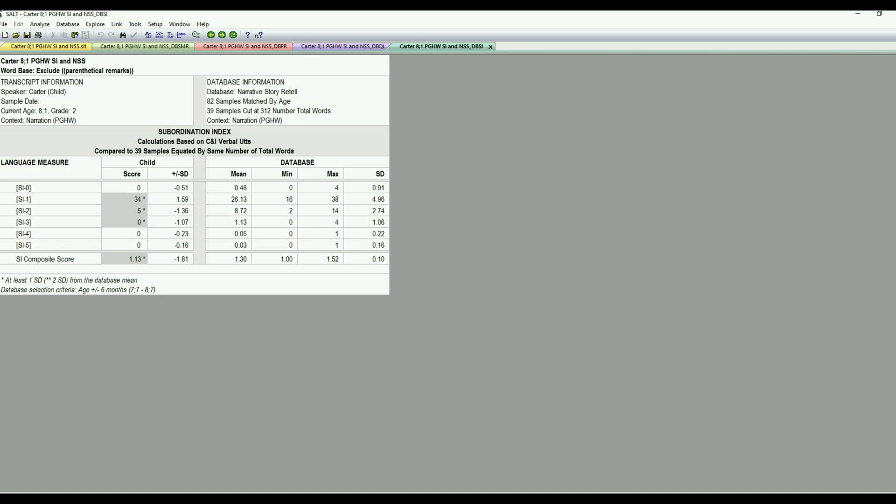
# Generate the database Verbal Facility Summary equated by length, and review it down to the Abandoned Utterances section.
pyautogui.click(68, 24)
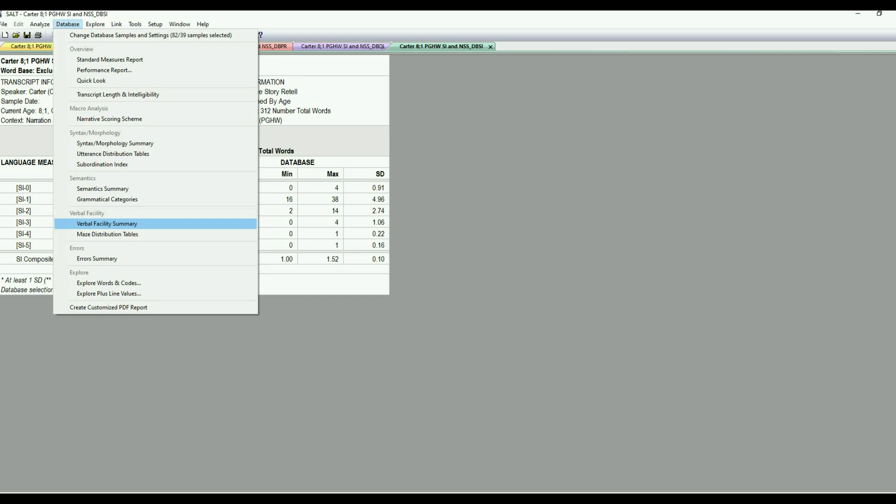
pyautogui.press('Return')
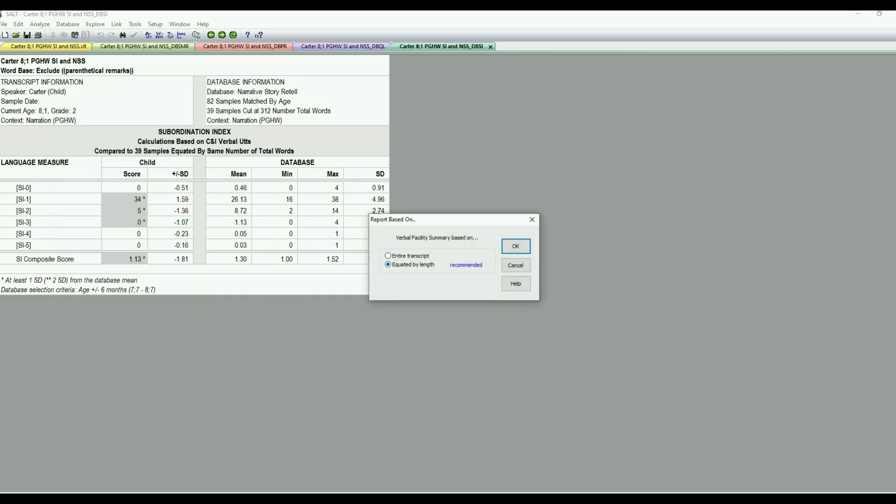
pyautogui.press('Return')
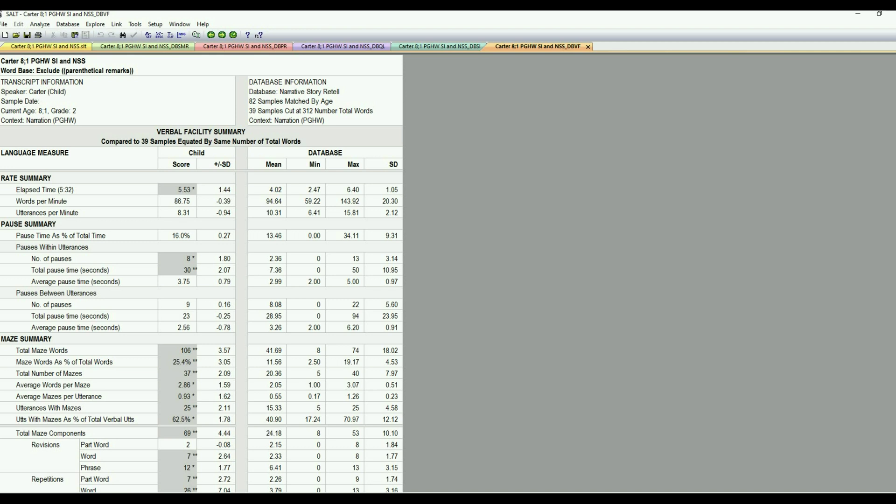
pyautogui.scroll(-3, 201, 275)
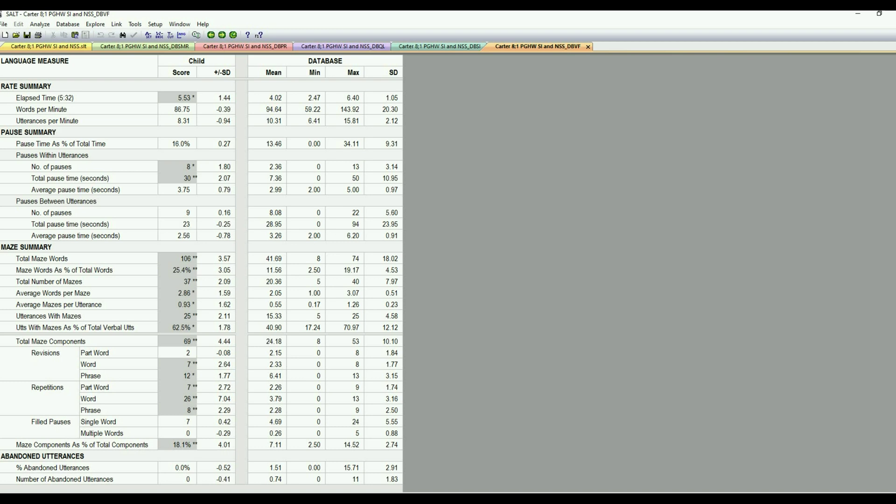
pyautogui.scroll(-1, 201, 274)
pyautogui.scroll(1, 202, 275)
# Generate the database Errors Summary equated by length, and return to the original transcript file.
pyautogui.click(67, 24)
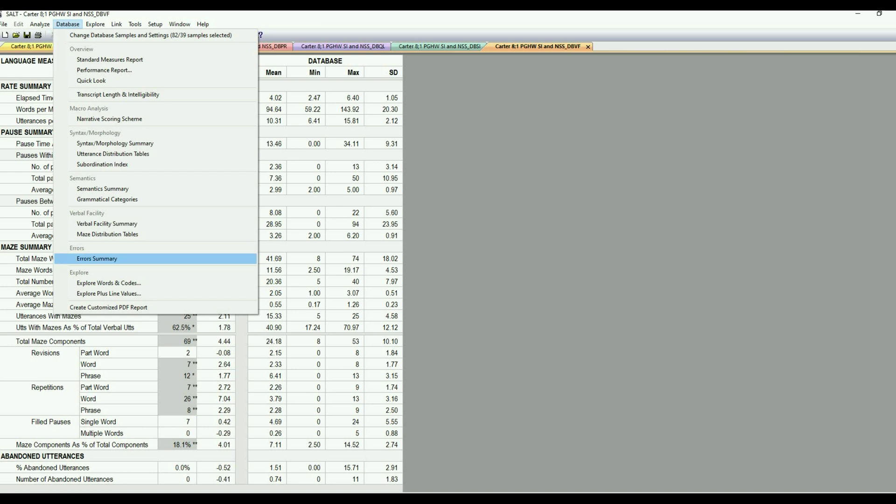
pyautogui.click(96, 259)
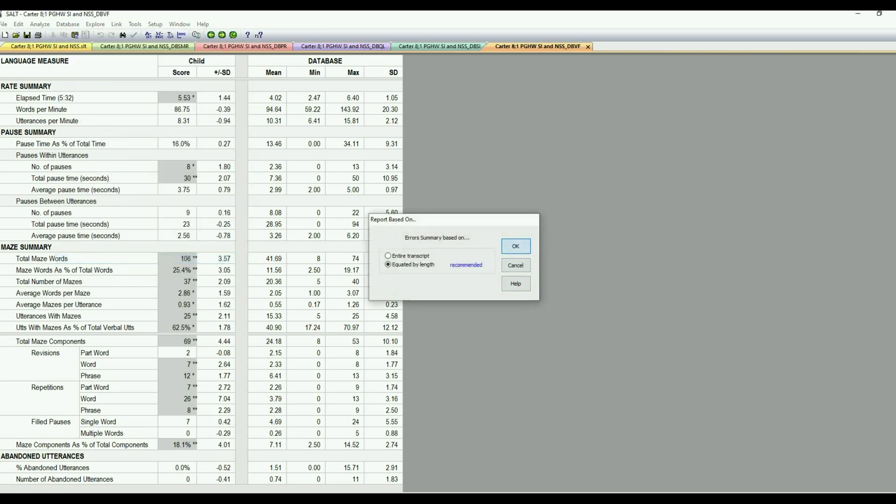
pyautogui.press('Return')
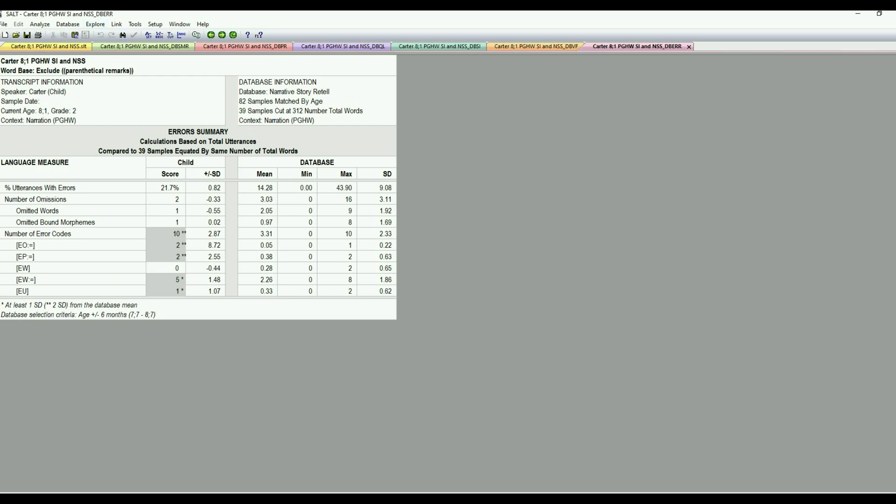
pyautogui.hotkey('ctrl', 'Tab')
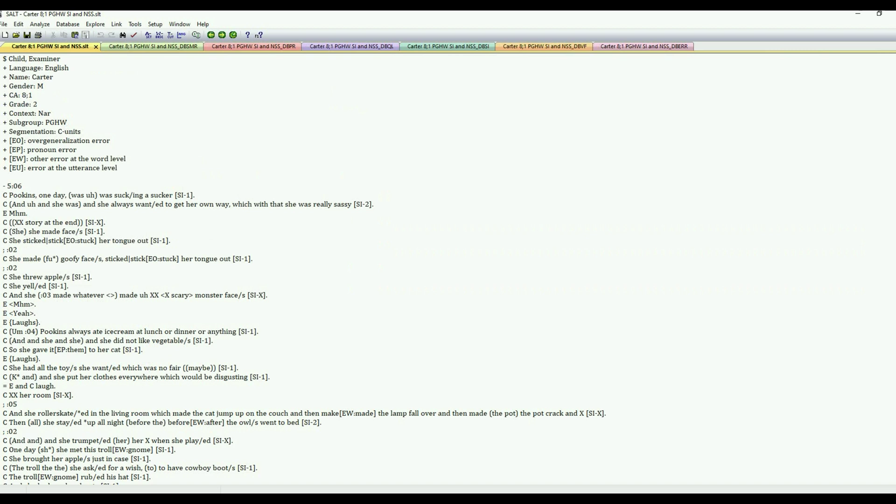